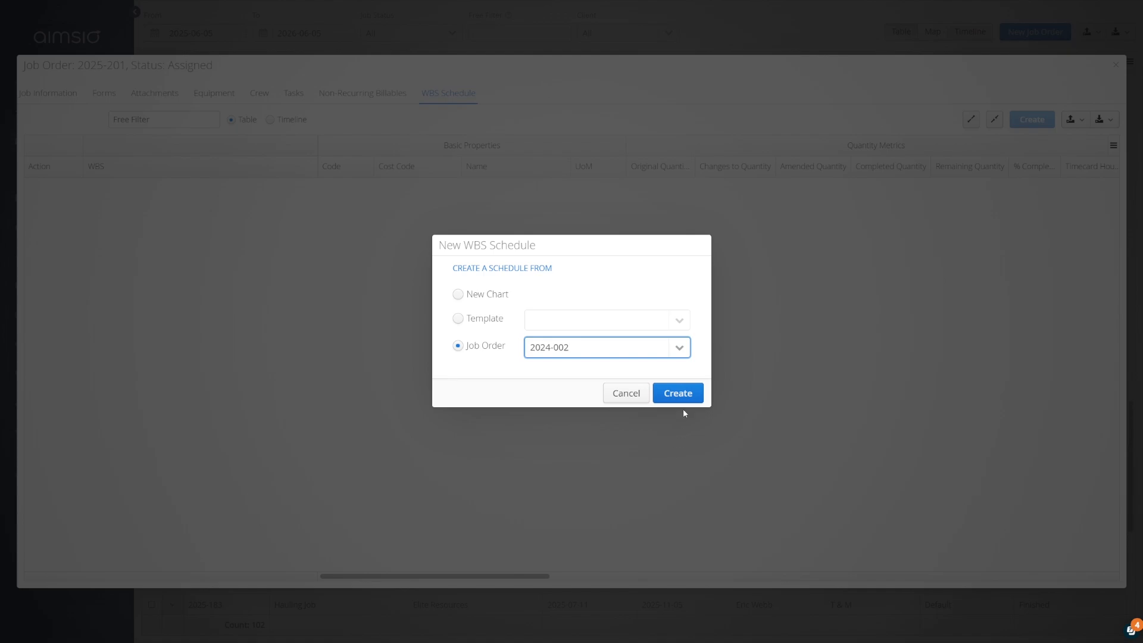
Step: Preview the WBS definition copied from job order 2024-002 and expand its top-level item
{"action": "left_click", "coordinate": [683, 394]}
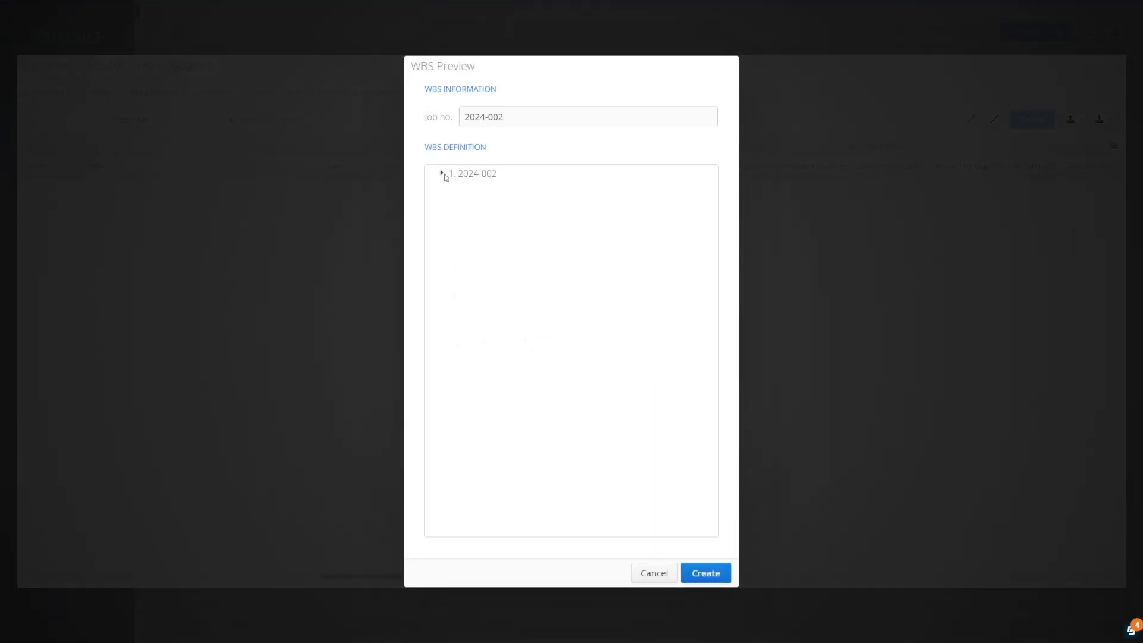
{"action": "left_click", "coordinate": [442, 174]}
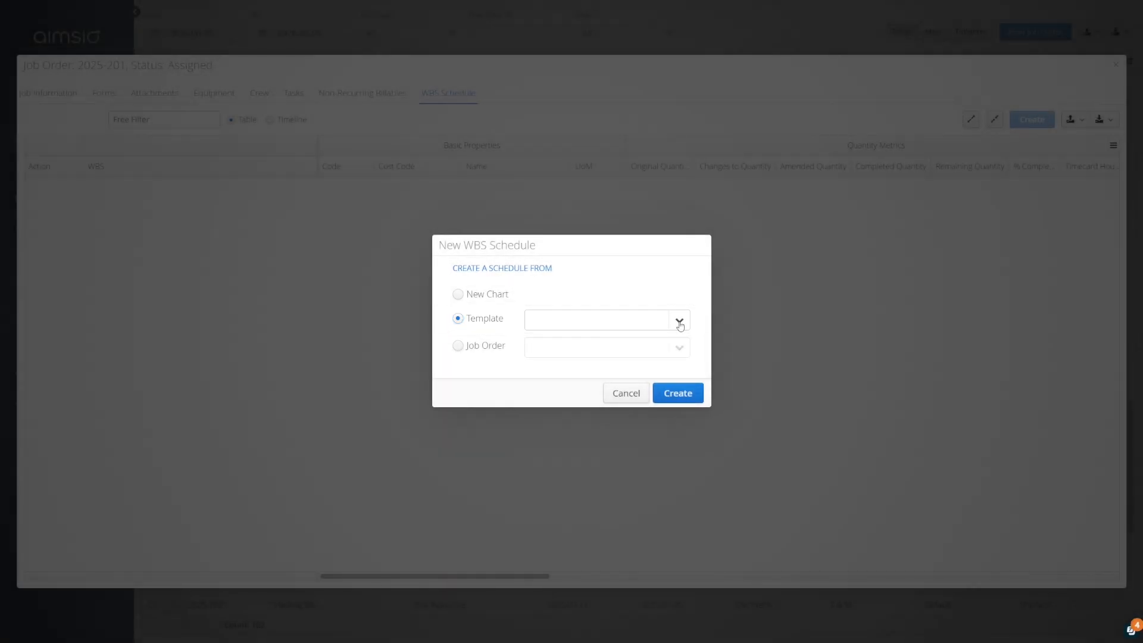
Step: Create the job order's WBS schedule from the "Project | Building Construction" template
{"action": "left_click", "coordinate": [679, 322]}
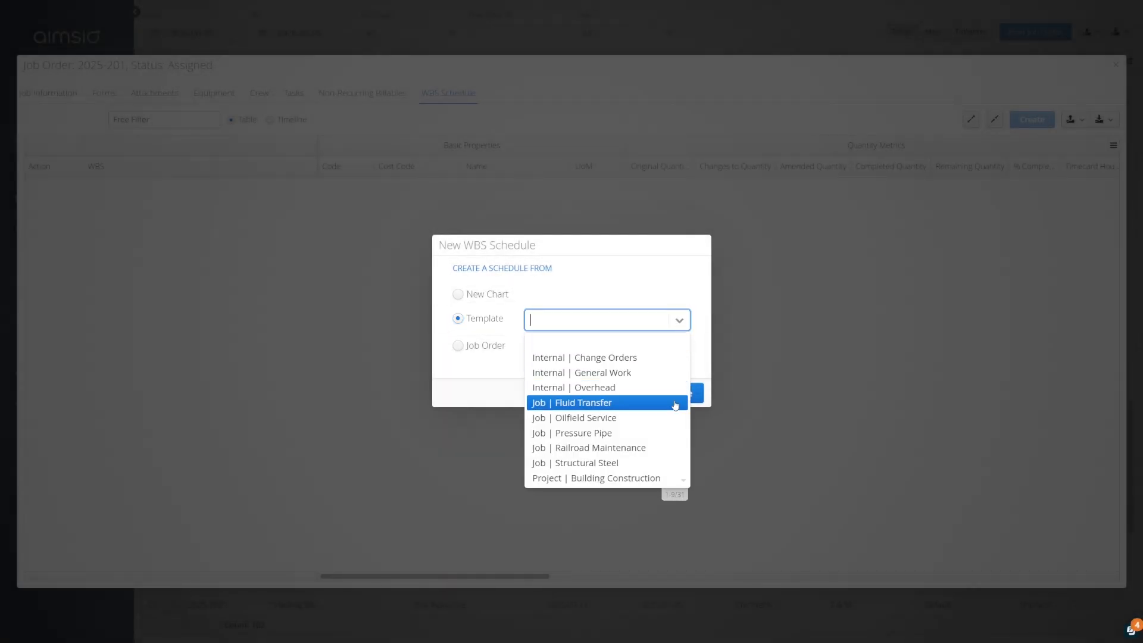
{"action": "left_click", "coordinate": [662, 485]}
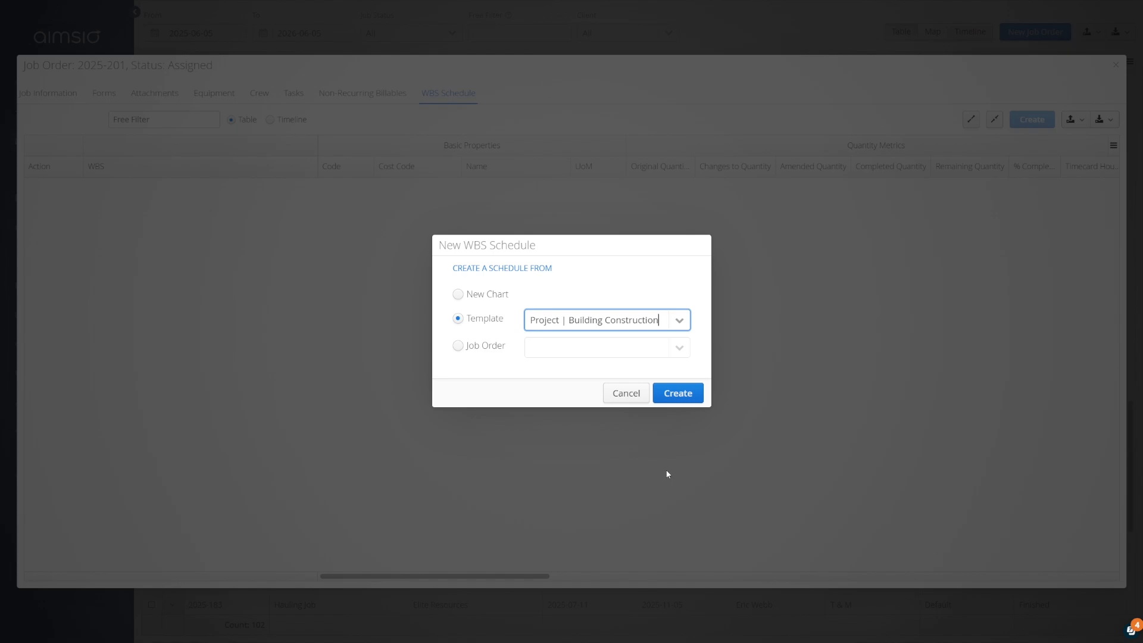
{"action": "left_click", "coordinate": [671, 395]}
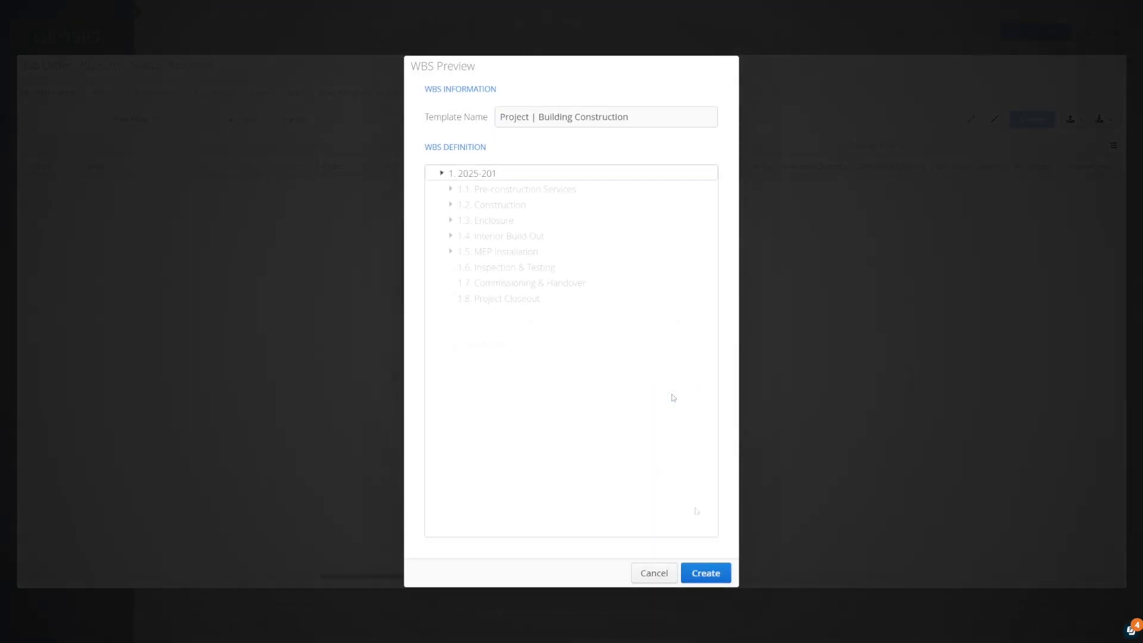
{"action": "left_click", "coordinate": [711, 575]}
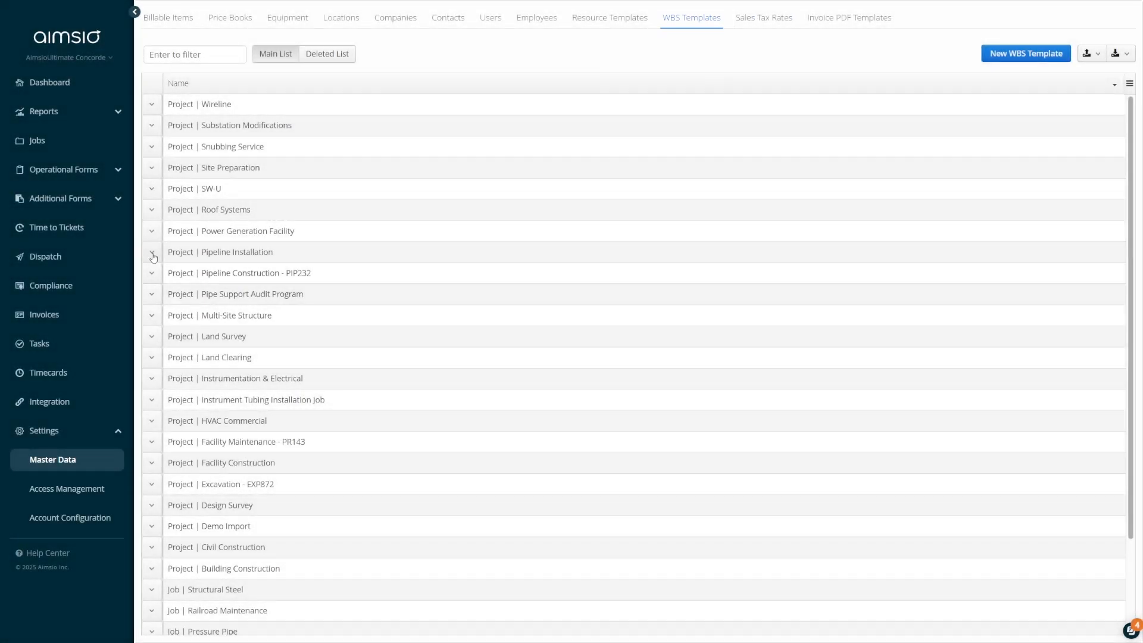
Step: Duplicate the "Project | Pipeline Installation" WBS template and edit the copy's name, removing "Copy of Project |" and adding 2
{"action": "left_click", "coordinate": [154, 255]}
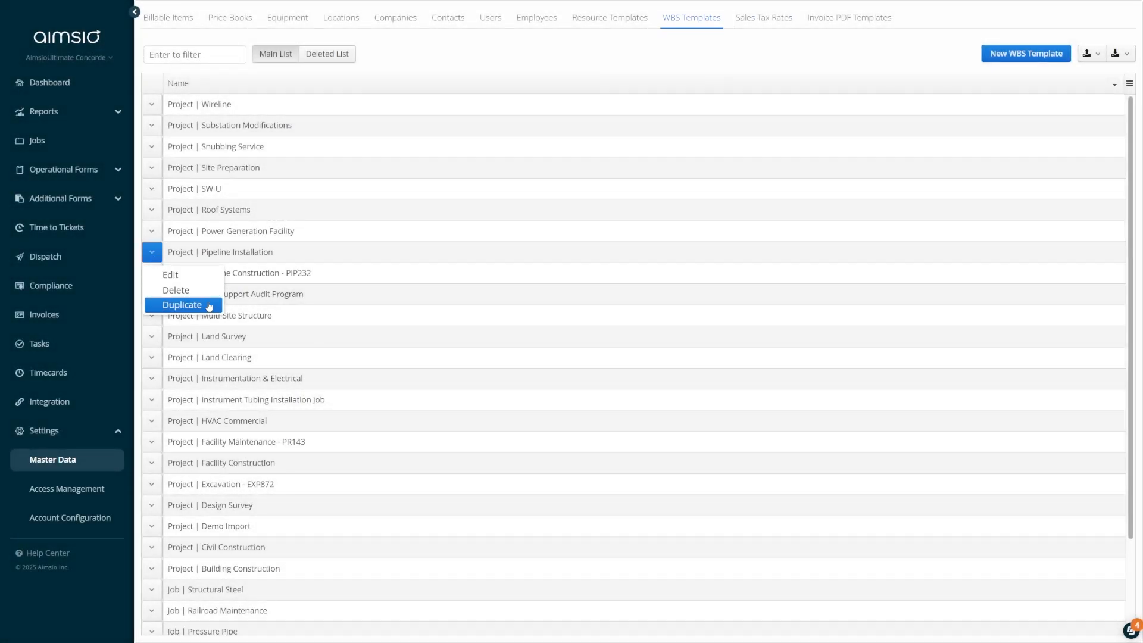
{"action": "left_click", "coordinate": [182, 305]}
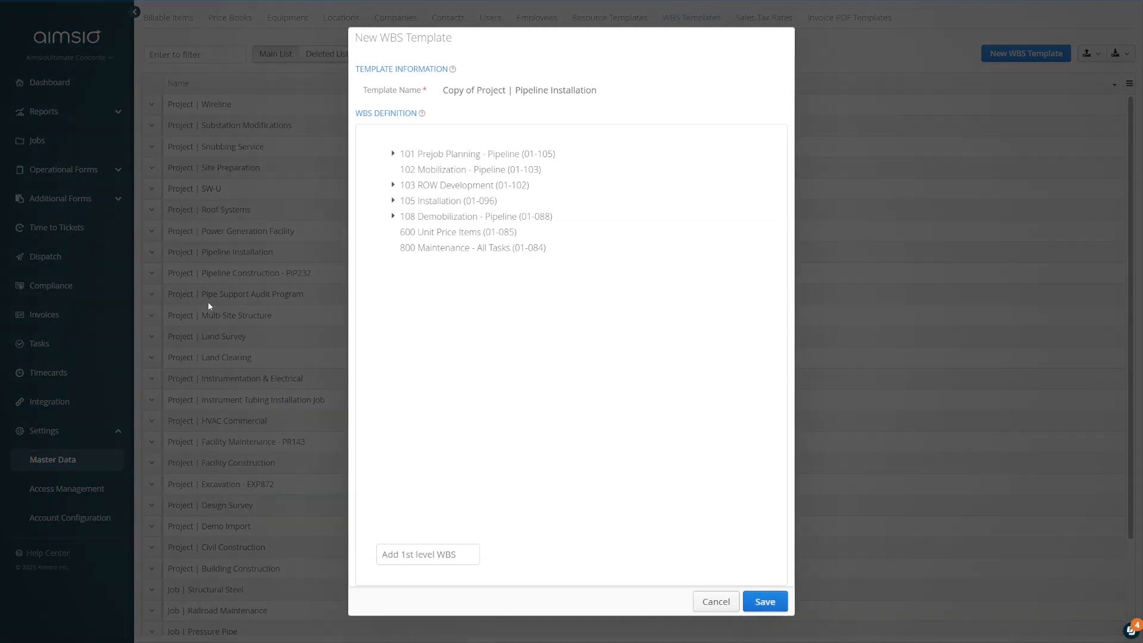
{"action": "left_click_drag", "start_coordinate": [513, 90], "coordinate": [427, 93]}
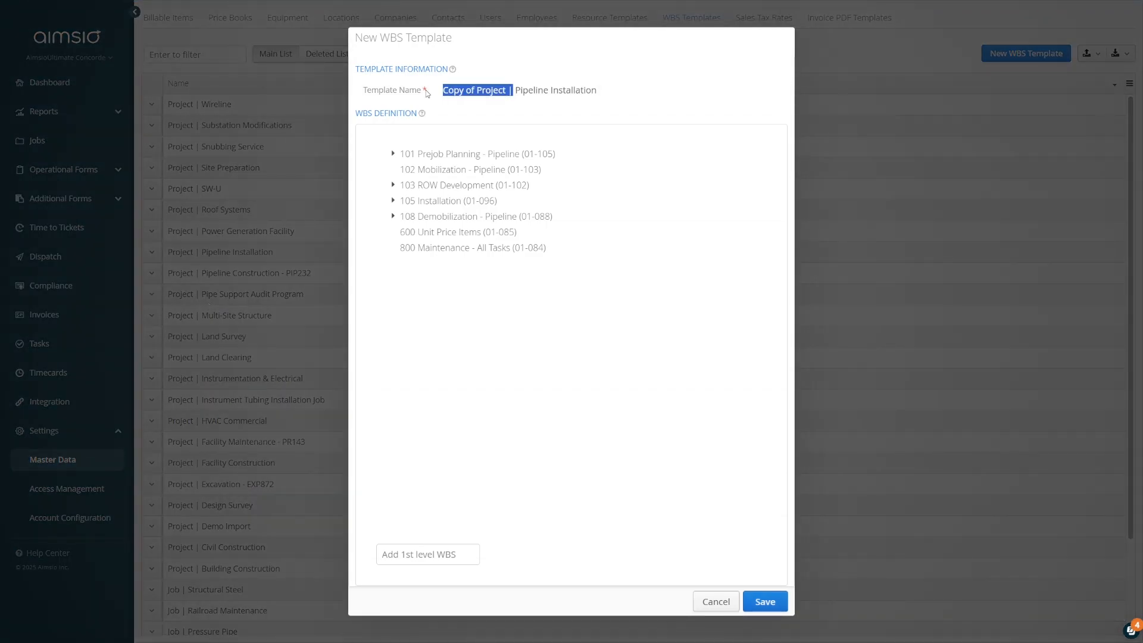
{"action": "key", "text": "BackSpace"}
{"action": "type", "text": "2"}
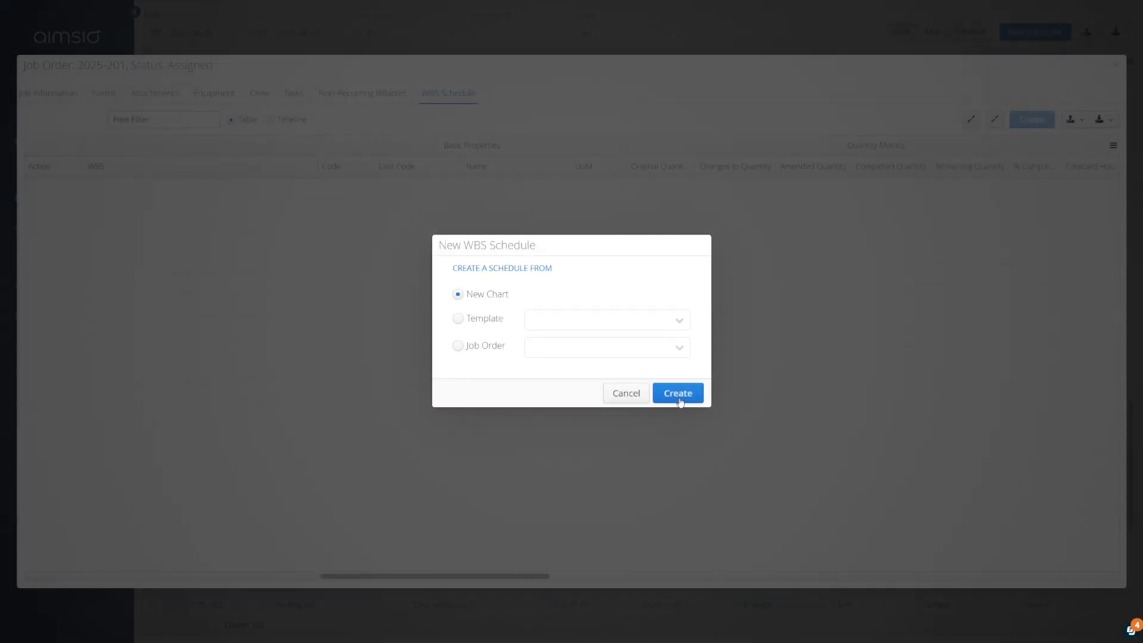
Step: Create job order 2025-201's WBS schedule from a new chart and add a deliverable named Preparation with cost code CC-001
{"action": "left_click", "coordinate": [679, 395]}
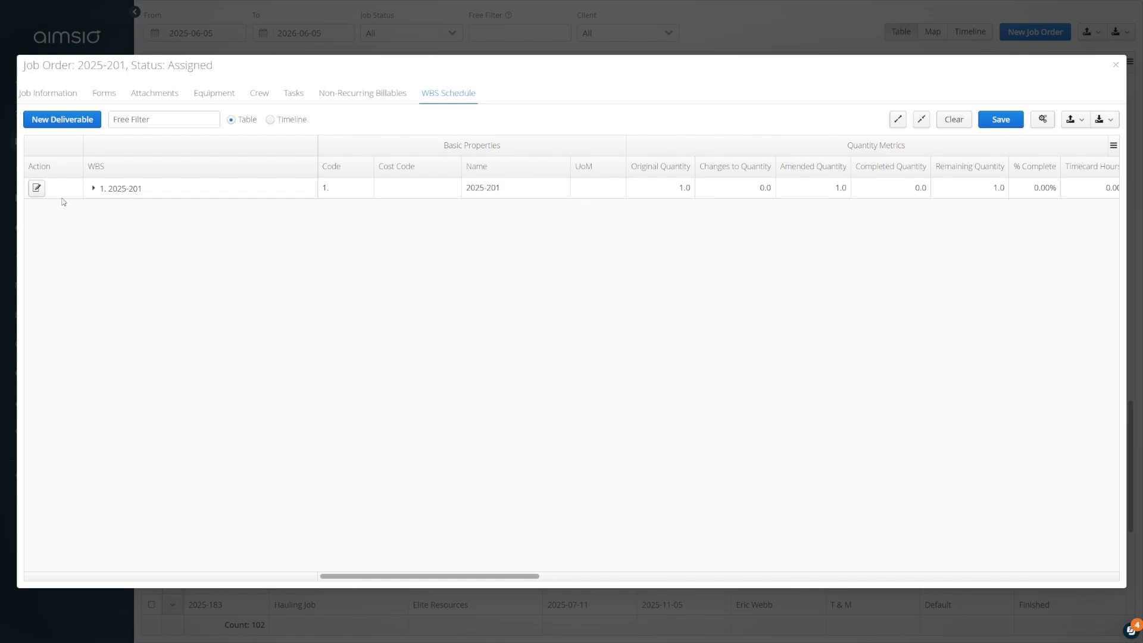
{"action": "left_click", "coordinate": [62, 120]}
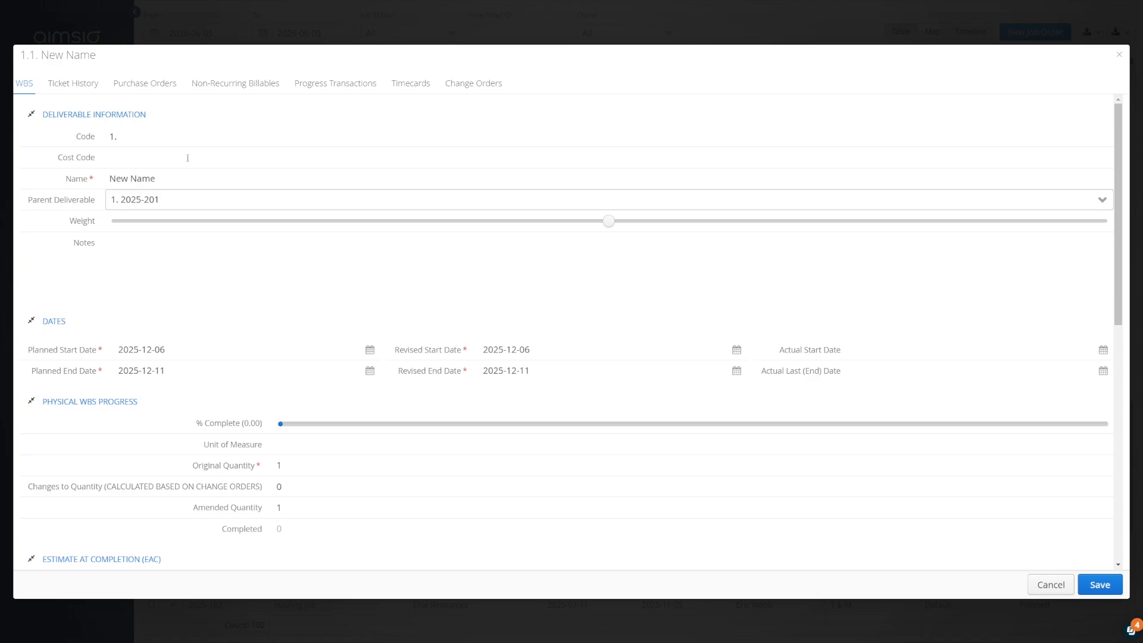
{"action": "left_click", "coordinate": [187, 158]}
{"action": "type", "text": "CC-001"}
{"action": "key", "text": "BackSpace"}
{"action": "key", "text": "BackSpace"}
{"action": "key", "text": "BackSpace"}
{"action": "key", "text": "BackSpace"}
{"action": "key", "text": "BackSpace"}
{"action": "key", "text": "BackSpace"}
{"action": "key", "text": "BackSpace"}
{"action": "type", "text": "Preparation"}
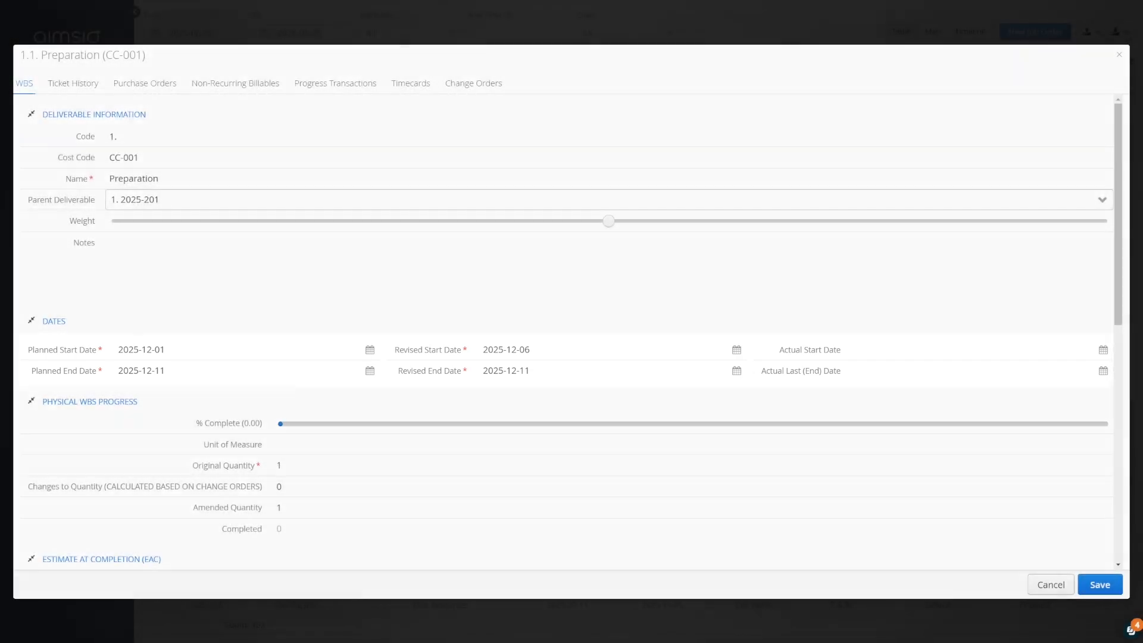
Step: Set the day of the Preparation deliverable's planned end date to 5 and save the deliverable
{"action": "left_click", "coordinate": [183, 374]}
{"action": "type", "text": "5"}
{"action": "left_click", "coordinate": [1099, 585]}
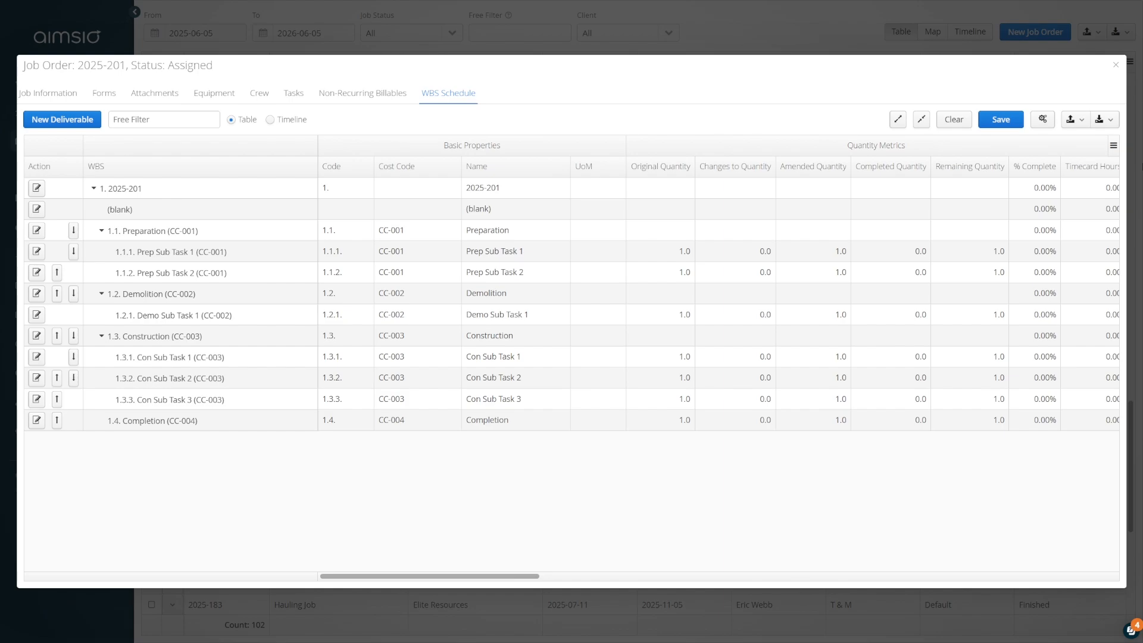
Step: Display the job order's WBS schedule as a timeline
{"action": "left_click", "coordinate": [270, 120]}
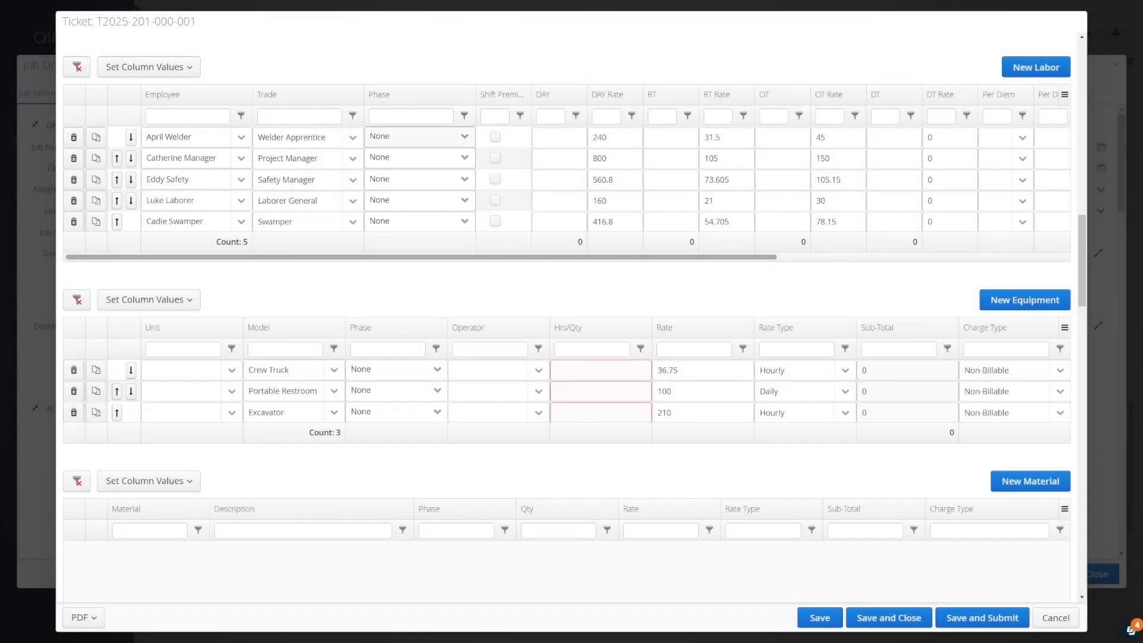
Step: Assign phase 1.3.1. Con Sub Task 1 to the Welder Apprentice labor row and 1.3.2. Con Sub Task 2 to the Project Manager row
{"action": "left_click", "coordinate": [464, 136]}
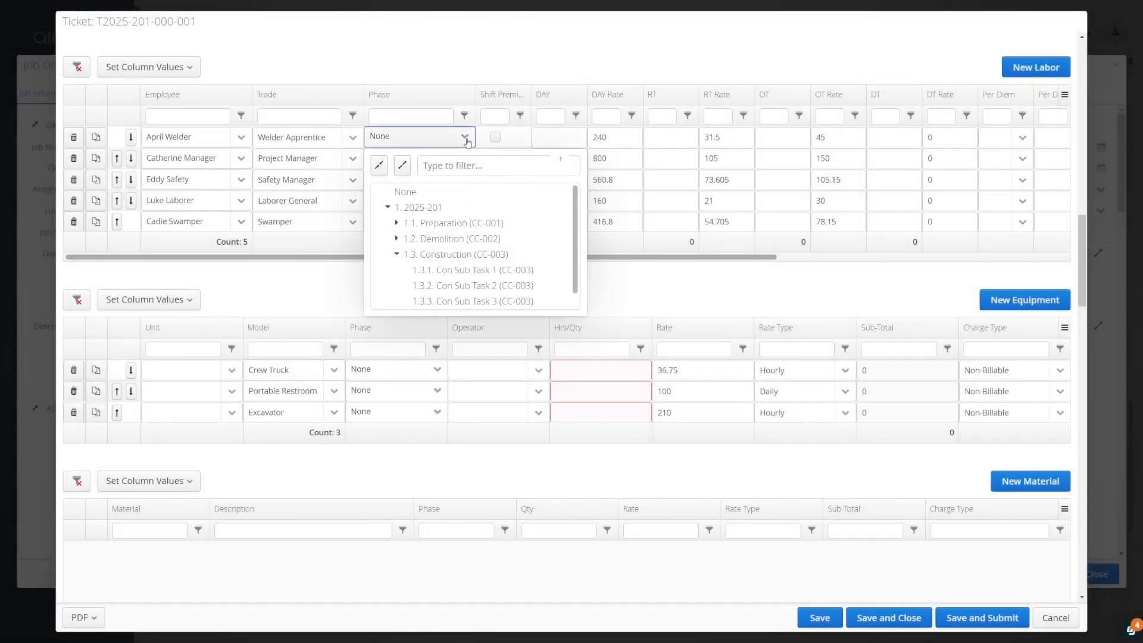
{"action": "left_click", "coordinate": [468, 275]}
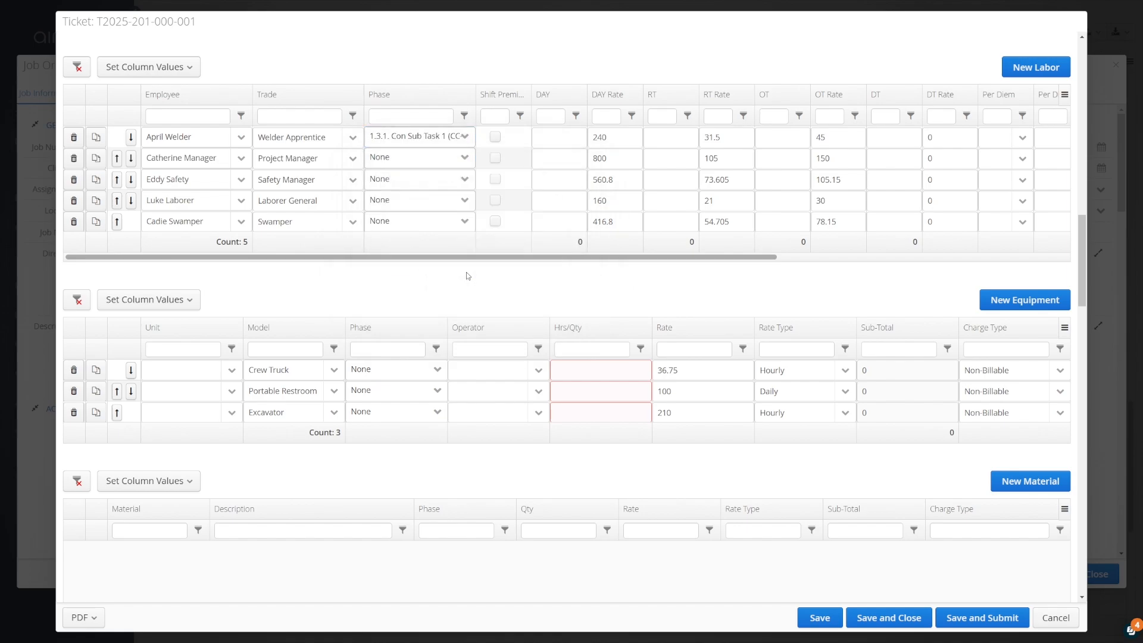
{"action": "left_click", "coordinate": [468, 162]}
{"action": "left_click", "coordinate": [469, 307]}
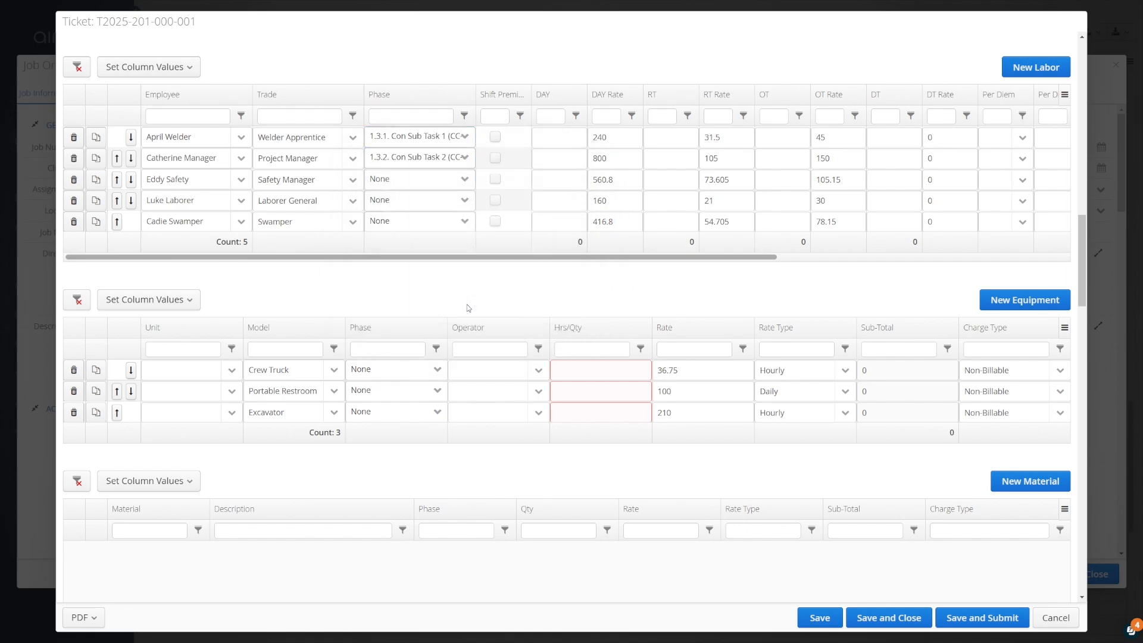